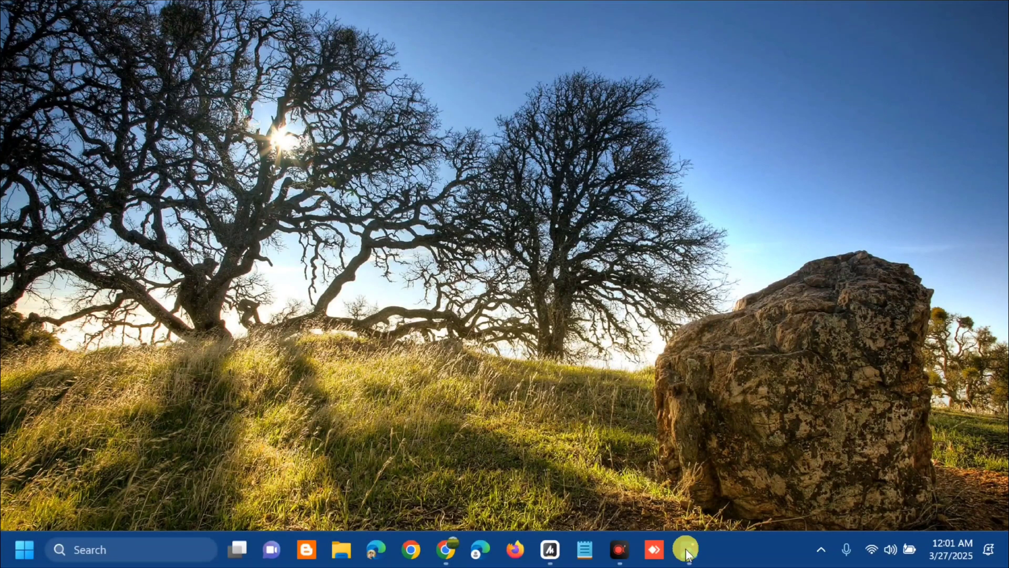
# Launch services.msc from the Run dialog to open the Services console
pyautogui.press('super+r')
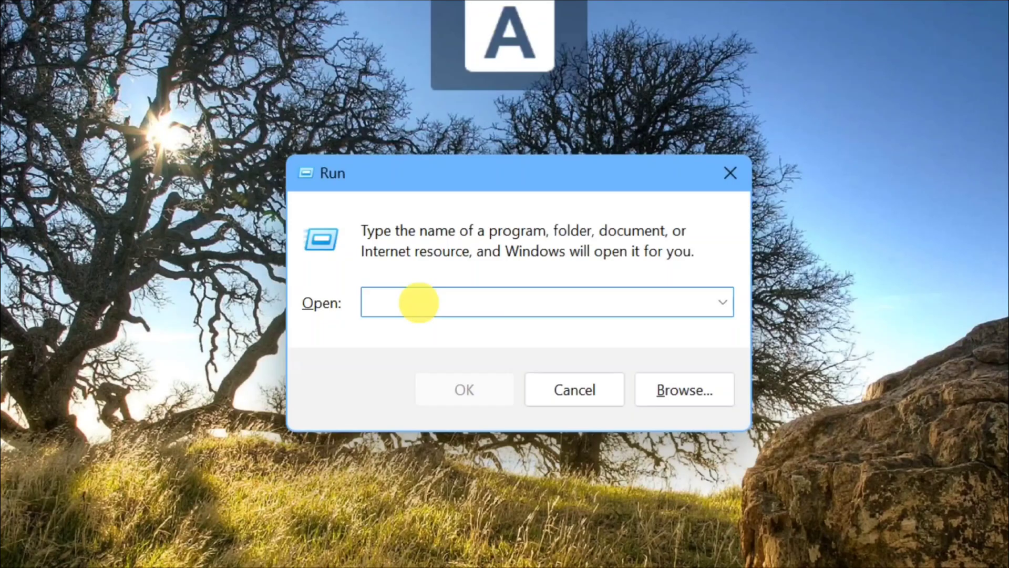
pyautogui.write('servic')
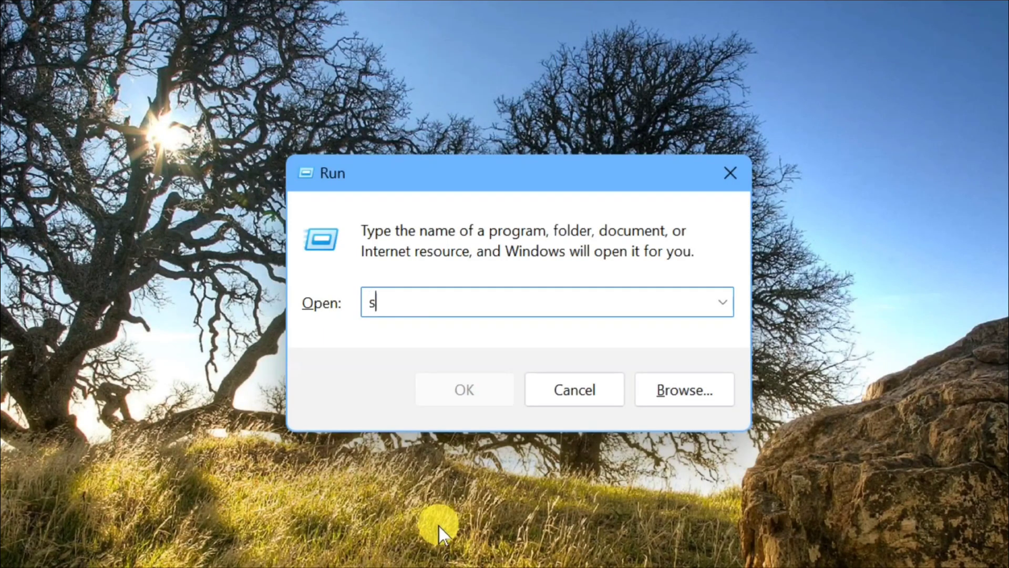
pyautogui.write('es.msc')
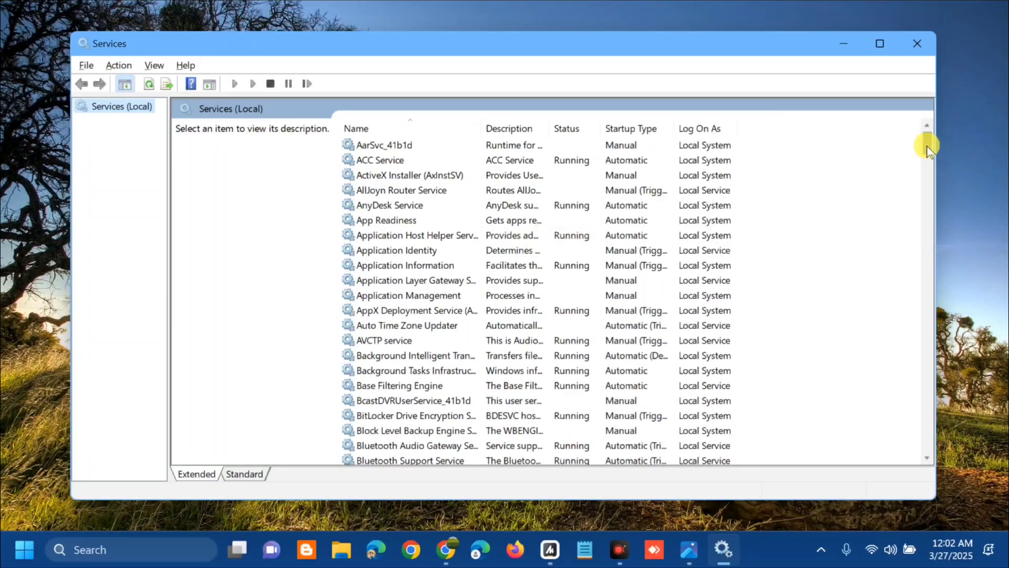
# Scroll down to the Windows Installer service, select it and show its context menu
pyautogui.moveTo(927, 146); pyautogui.dragTo(915, 424)
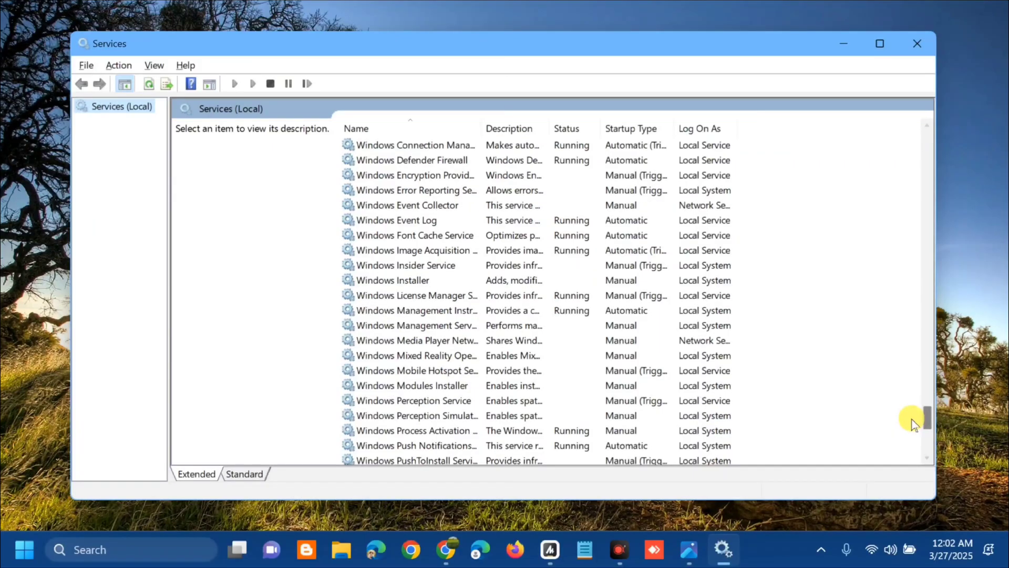
pyautogui.click(498, 281)
pyautogui.rightClick(497, 283)
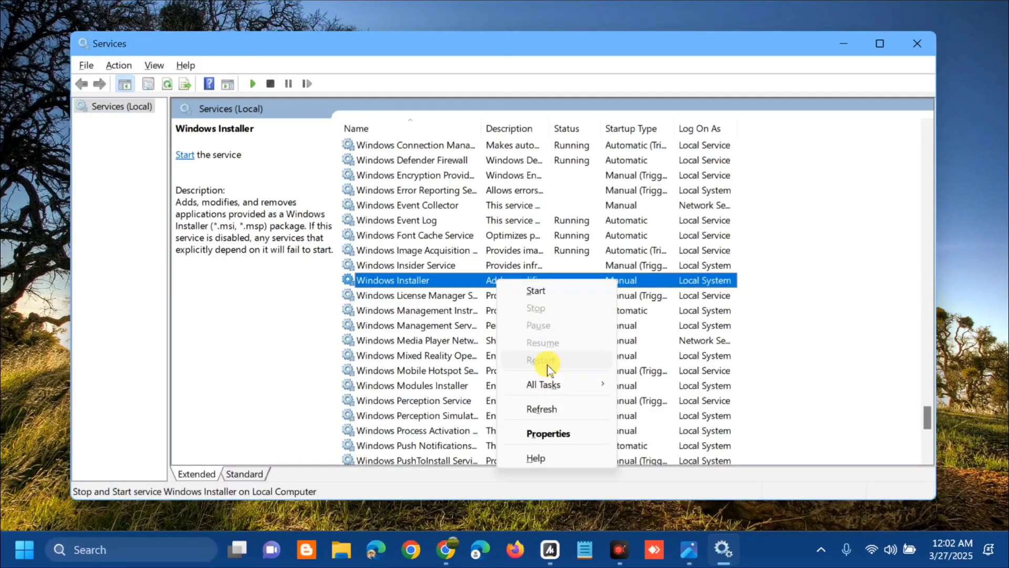
# Start the Windows Installer service from its properties, confirm with OK, and close Services
pyautogui.doubleClick(473, 280)
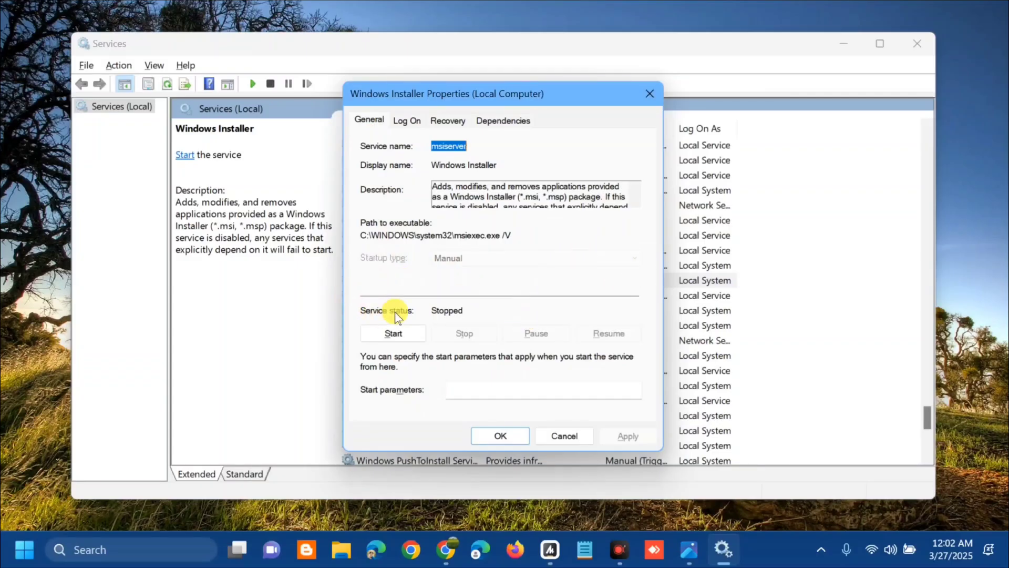
pyautogui.click(394, 335)
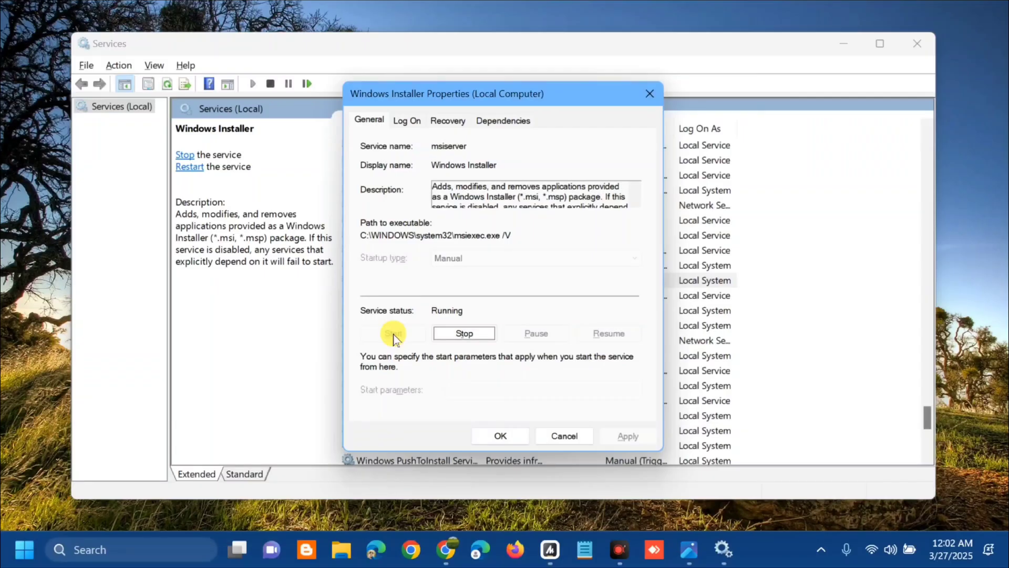
pyautogui.click(501, 436)
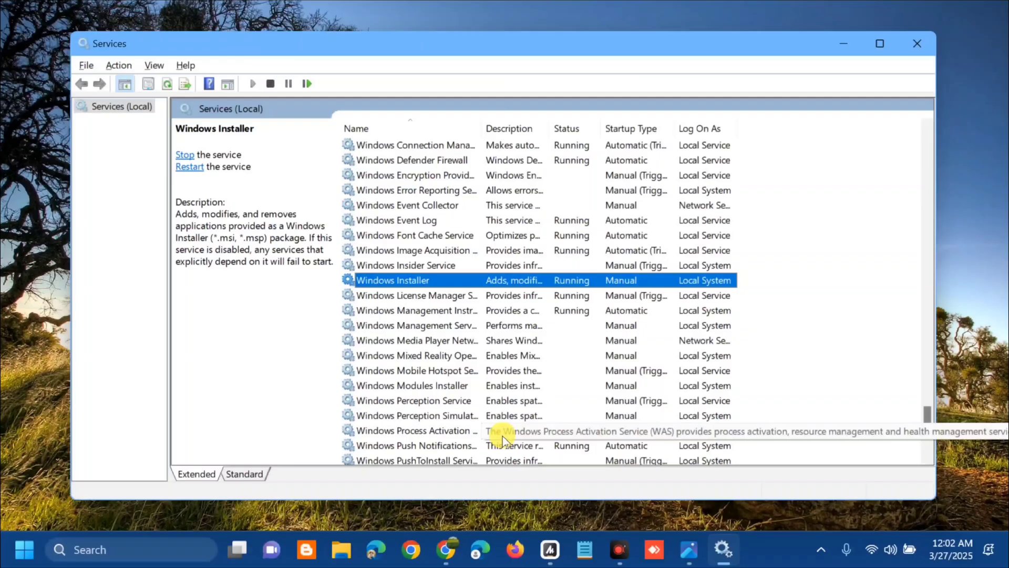
pyautogui.click(920, 48)
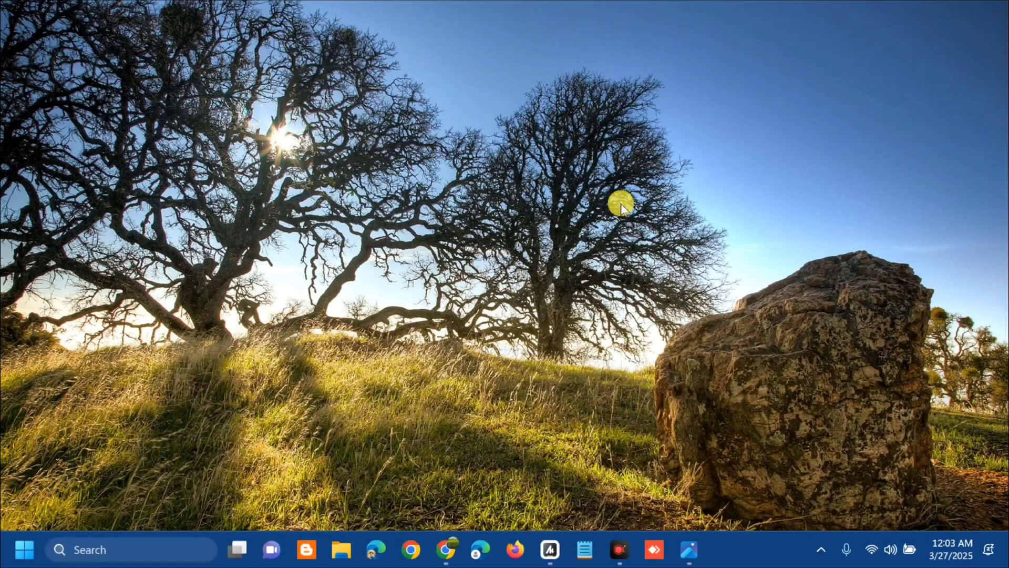
# In Settings, go to System > Troubleshoot > Other troubleshooters
pyautogui.press('super+i')
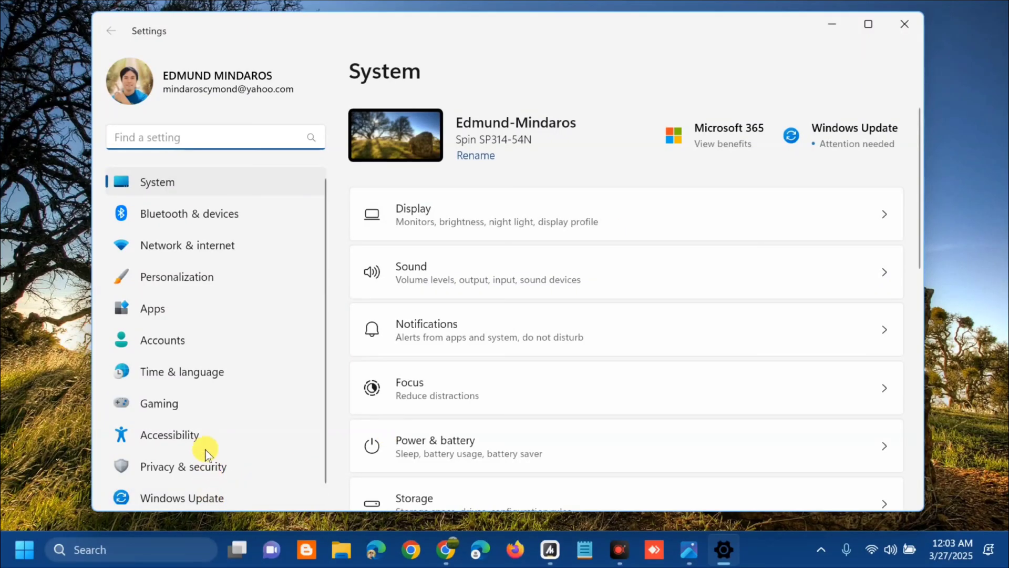
pyautogui.click(203, 183)
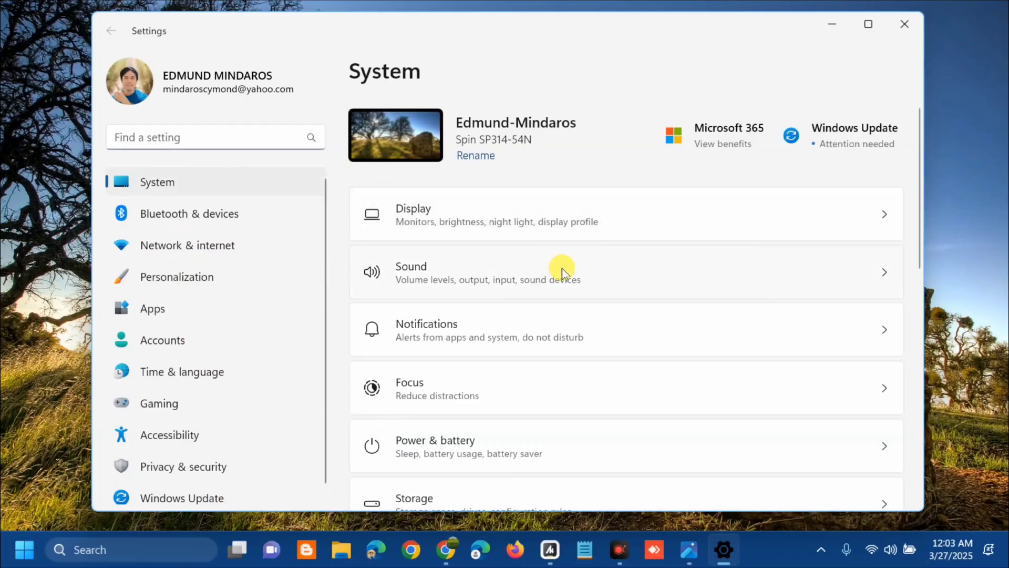
pyautogui.scroll(-6, 562, 268)
pyautogui.scroll(-5, 563, 268)
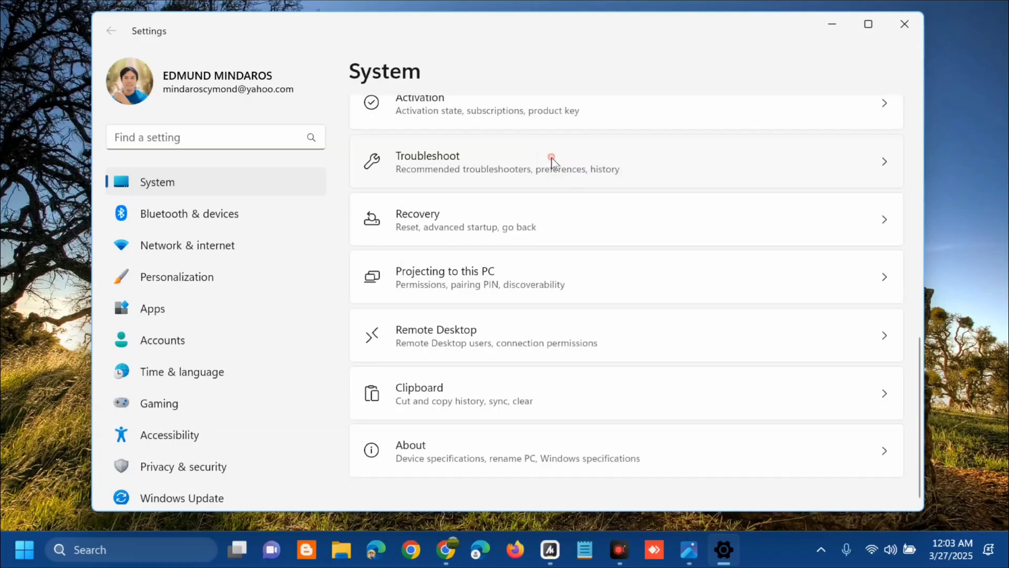
pyautogui.click(552, 158)
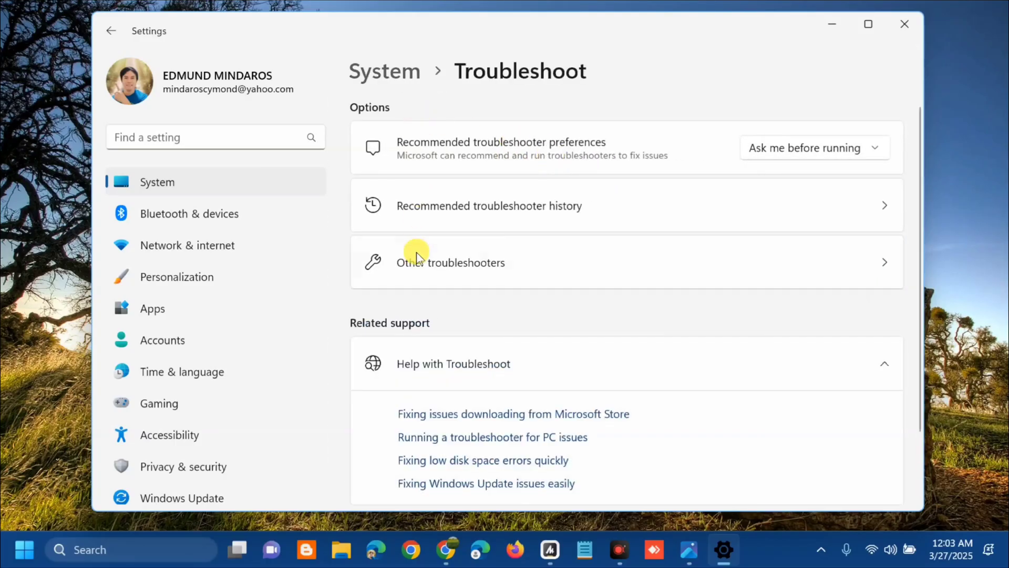
pyautogui.click(492, 263)
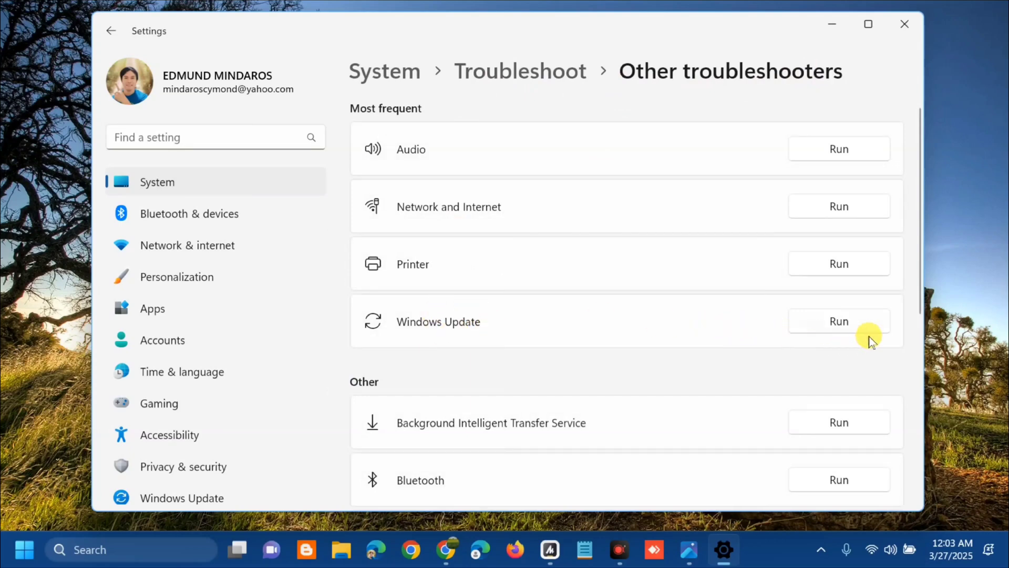
# Run the Windows Update troubleshooter and close its completion report
pyautogui.click(838, 326)
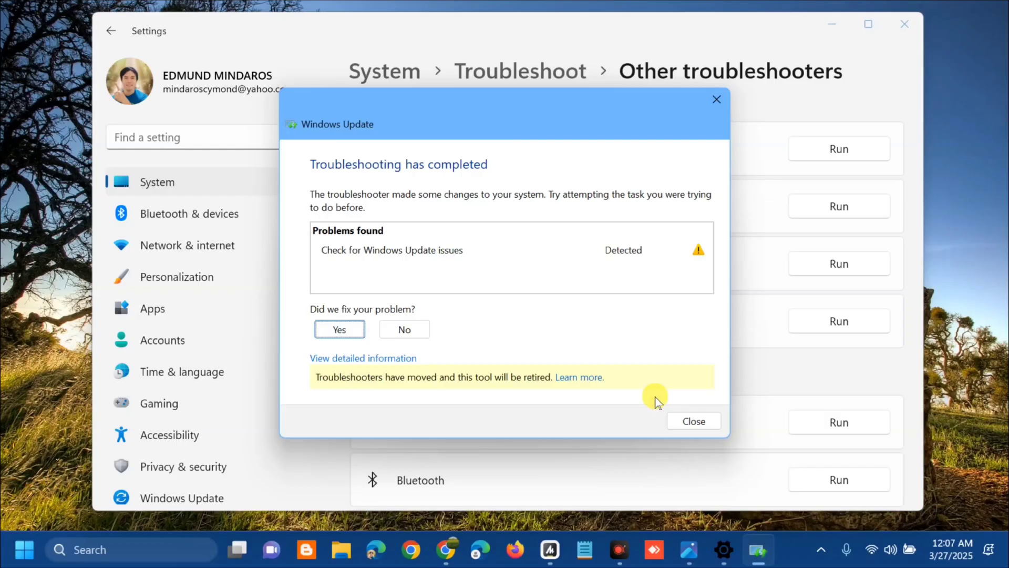
pyautogui.click(691, 421)
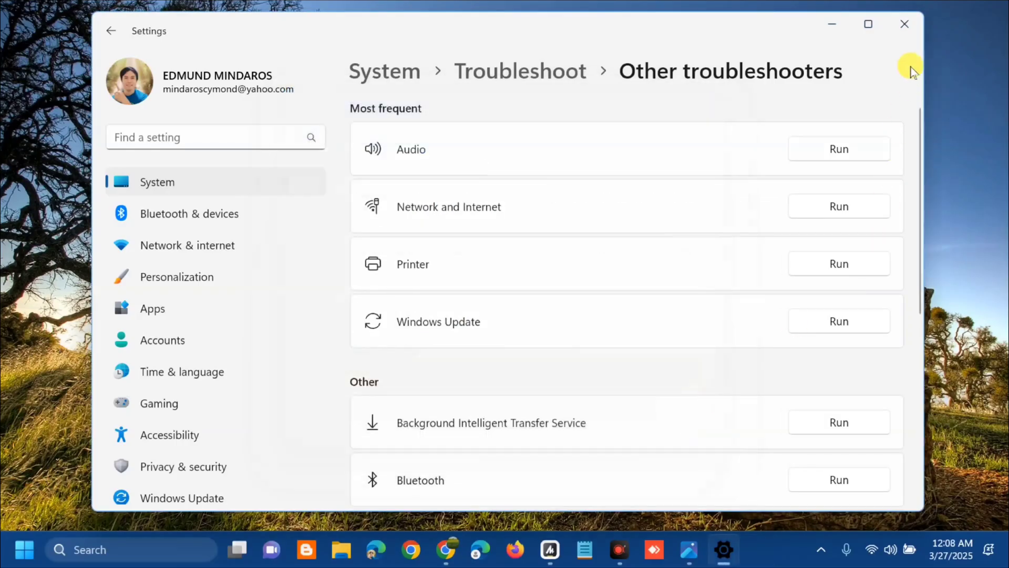
# Close Settings and launch Command Prompt as administrator from a Start search for 'cmd'
pyautogui.click(905, 24)
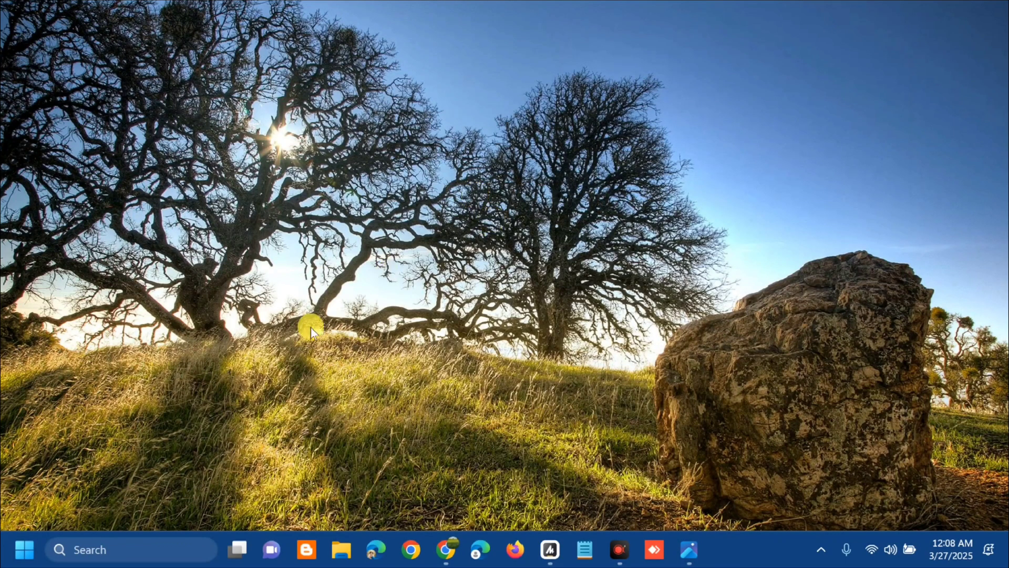
pyautogui.click(24, 548)
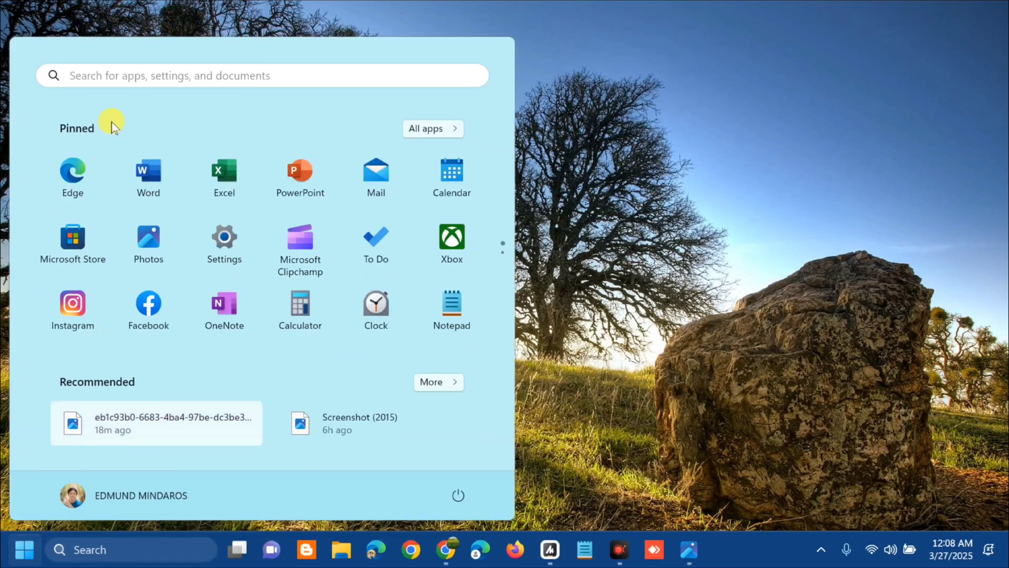
pyautogui.click(147, 79)
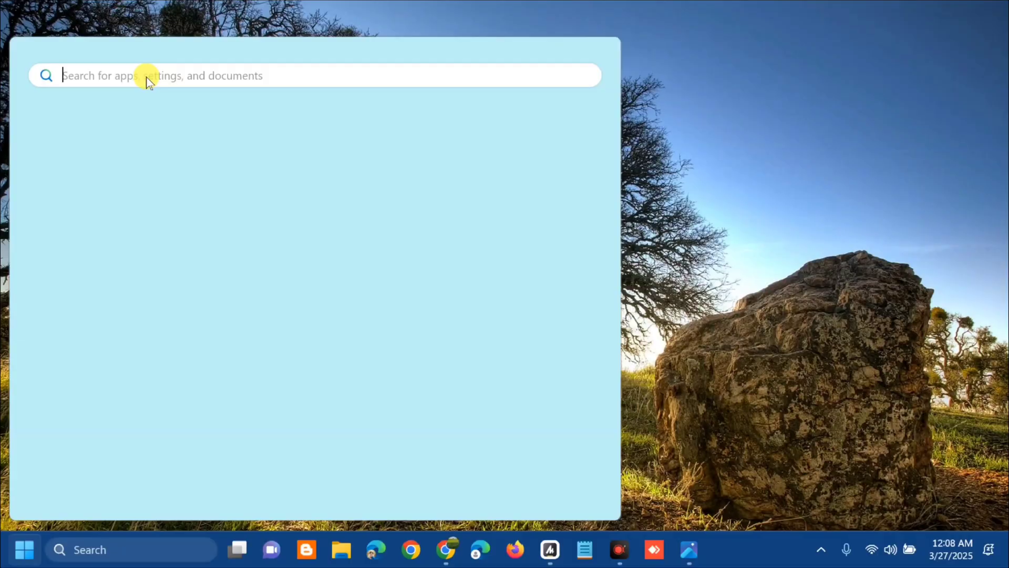
pyautogui.write('cmd')
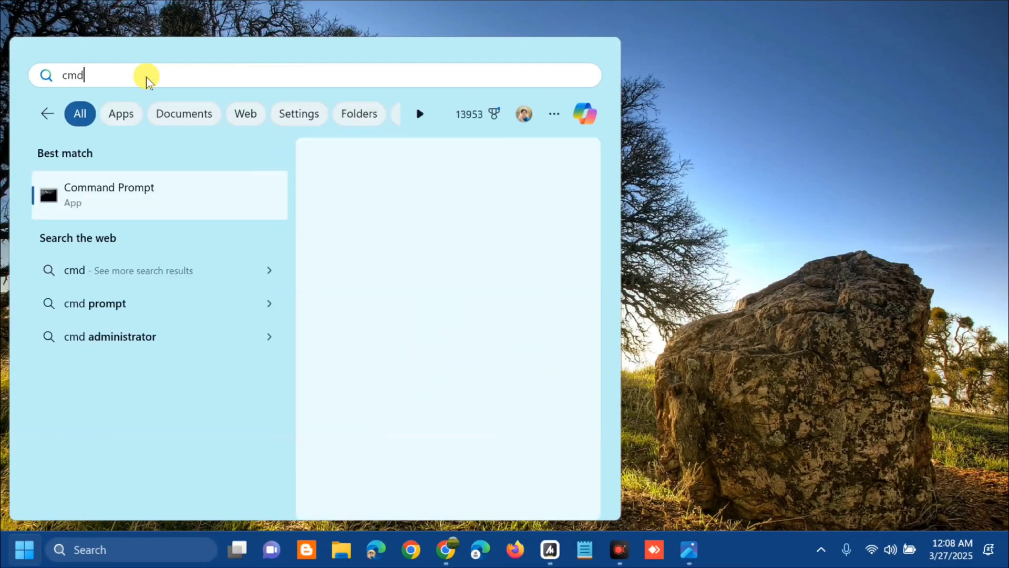
pyautogui.click(186, 196)
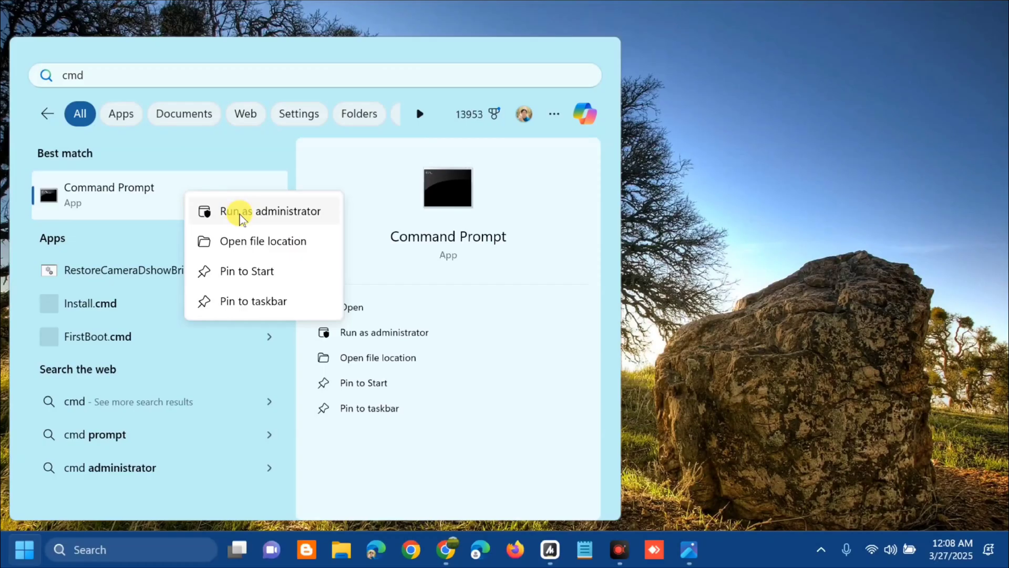
pyautogui.click(241, 212)
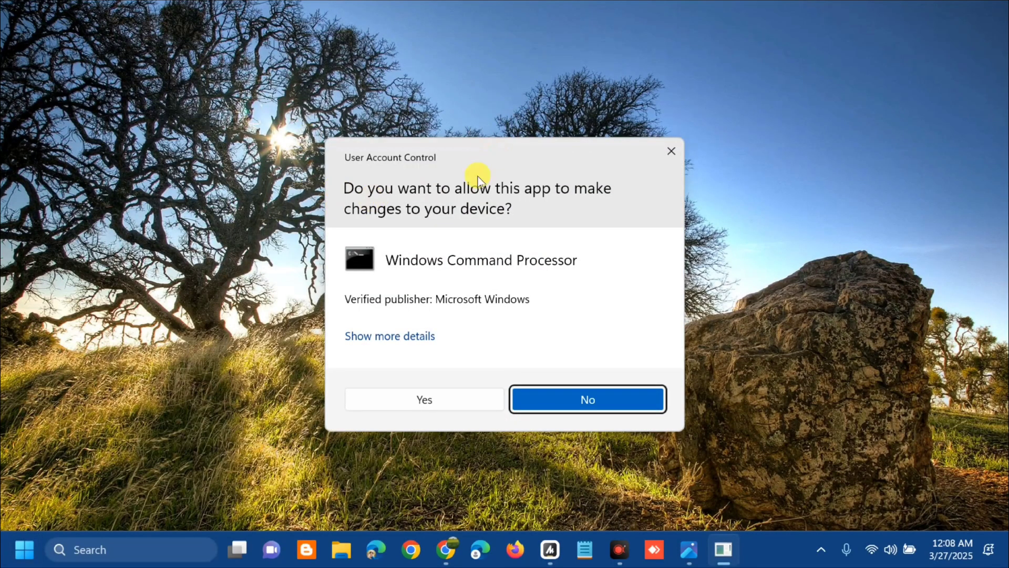
pyautogui.click(421, 404)
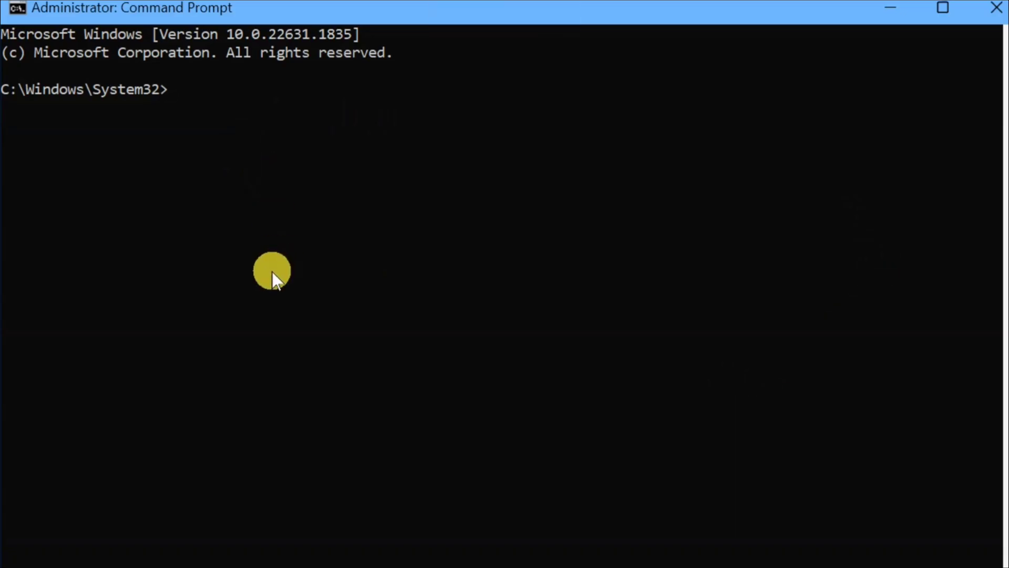
# Run sfc /scannow at the administrator prompt to verify system file integrity
pyautogui.write('sfc /scannow')
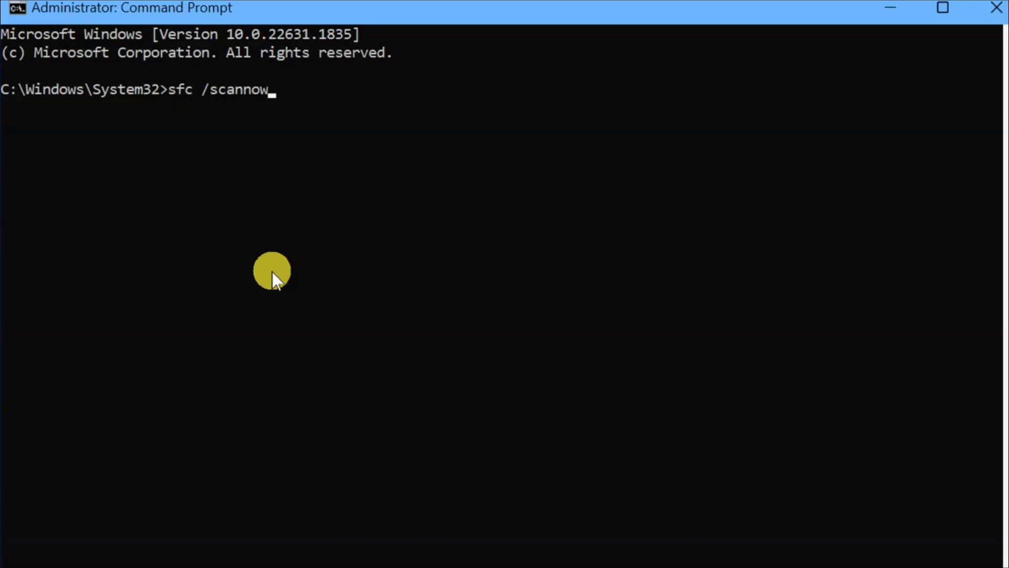
pyautogui.press('Return')
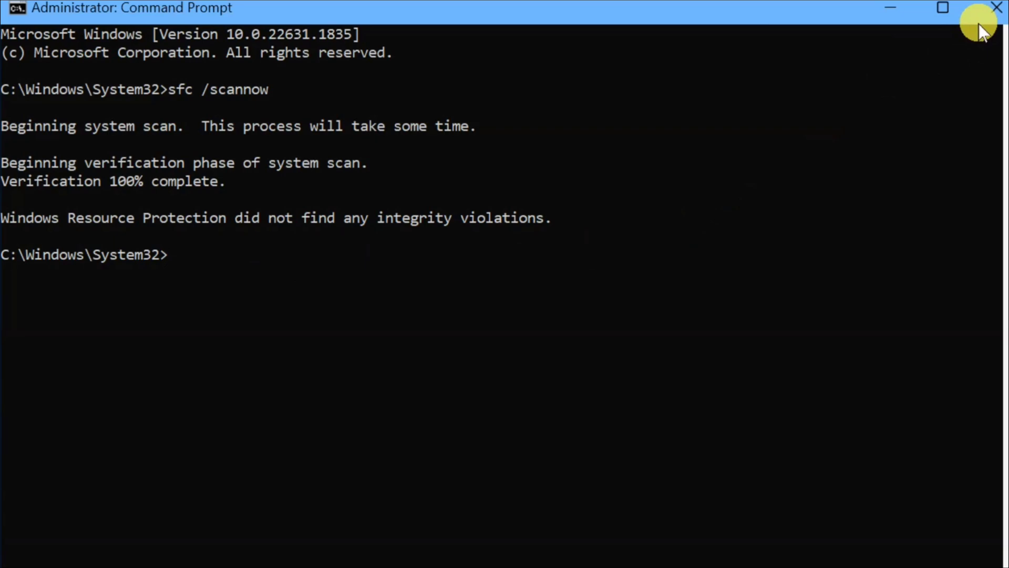
# Close Command Prompt, then view the Start menu's power options and dismiss them unused
pyautogui.click(996, 7)
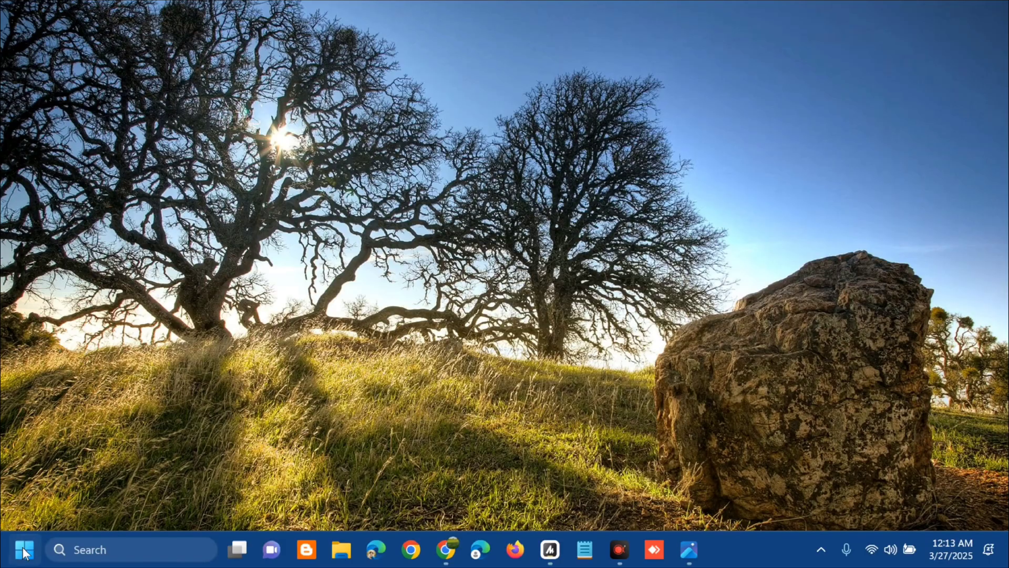
pyautogui.click(24, 550)
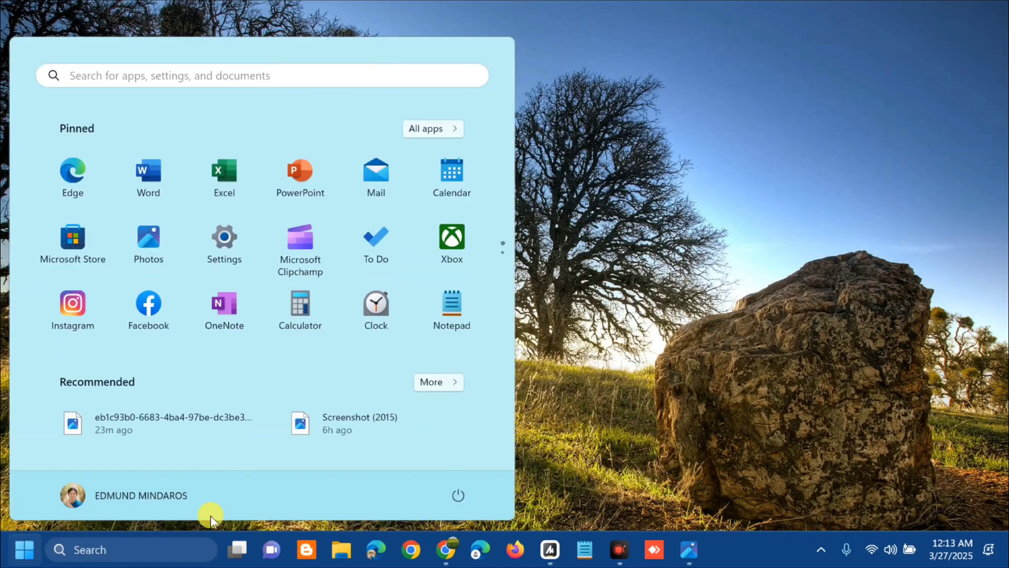
pyautogui.click(455, 499)
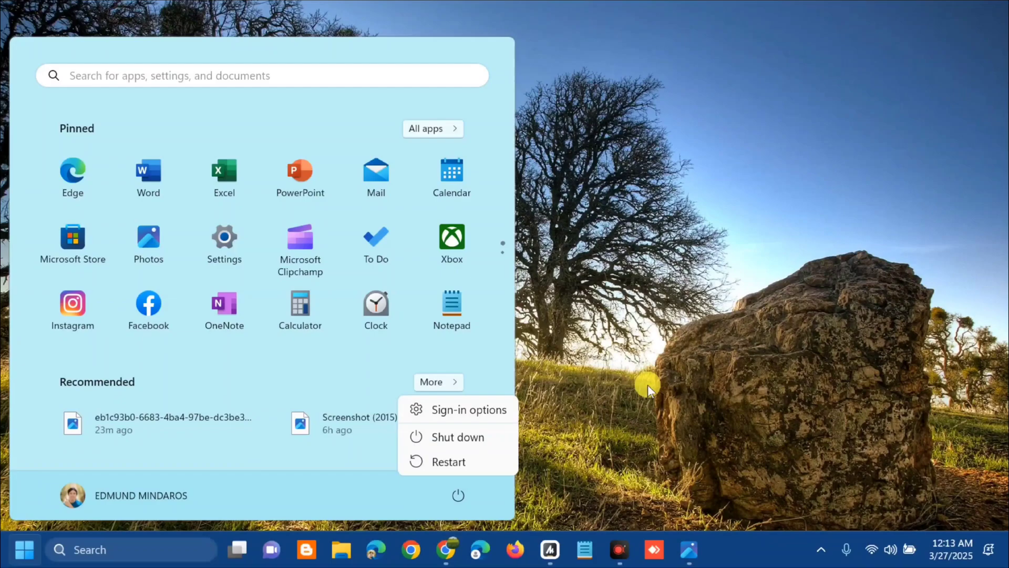
pyautogui.click(657, 355)
pyautogui.click(659, 354)
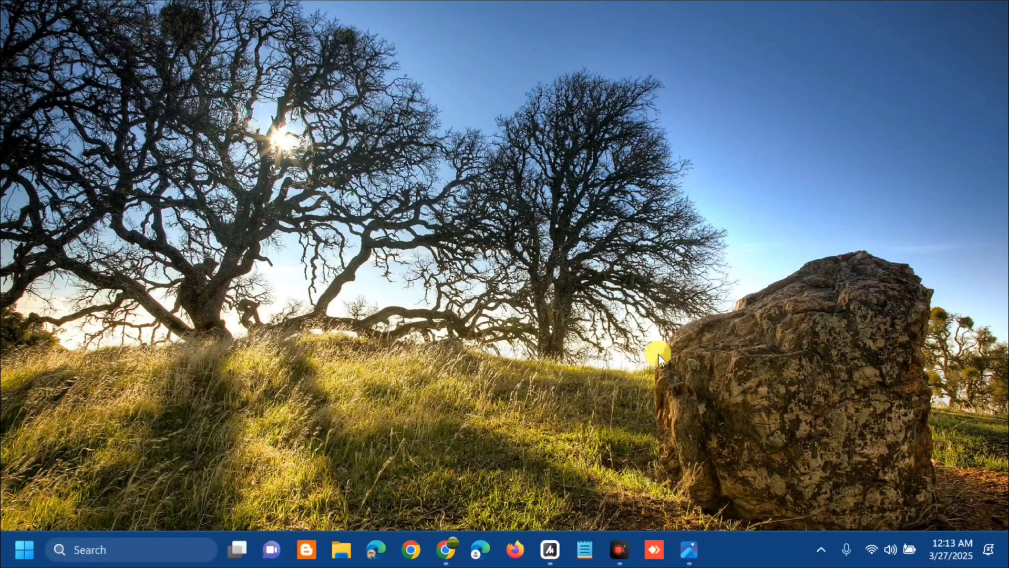